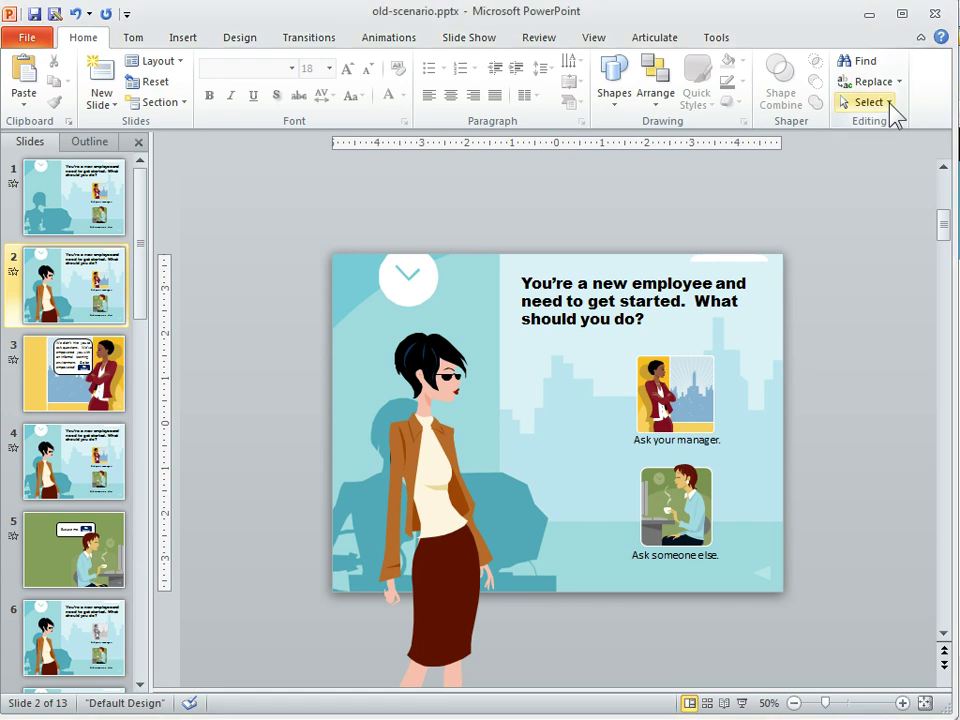
- Show the Selection and Visibility list for slide 2, then hide all of its shapes and show them again
click(889, 103)
click(886, 168)
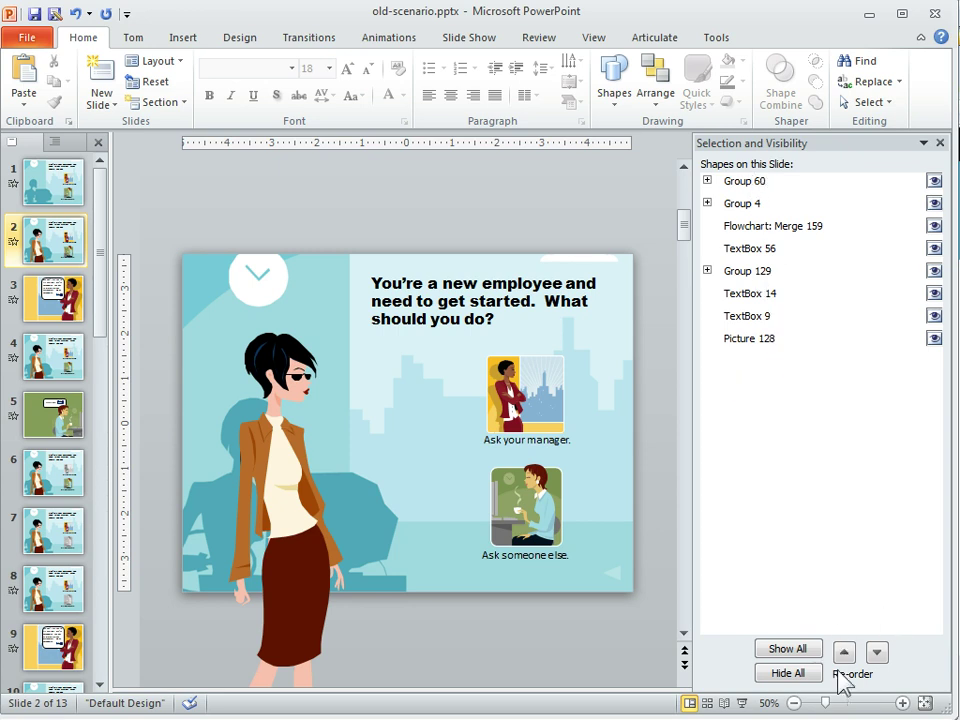
click(788, 673)
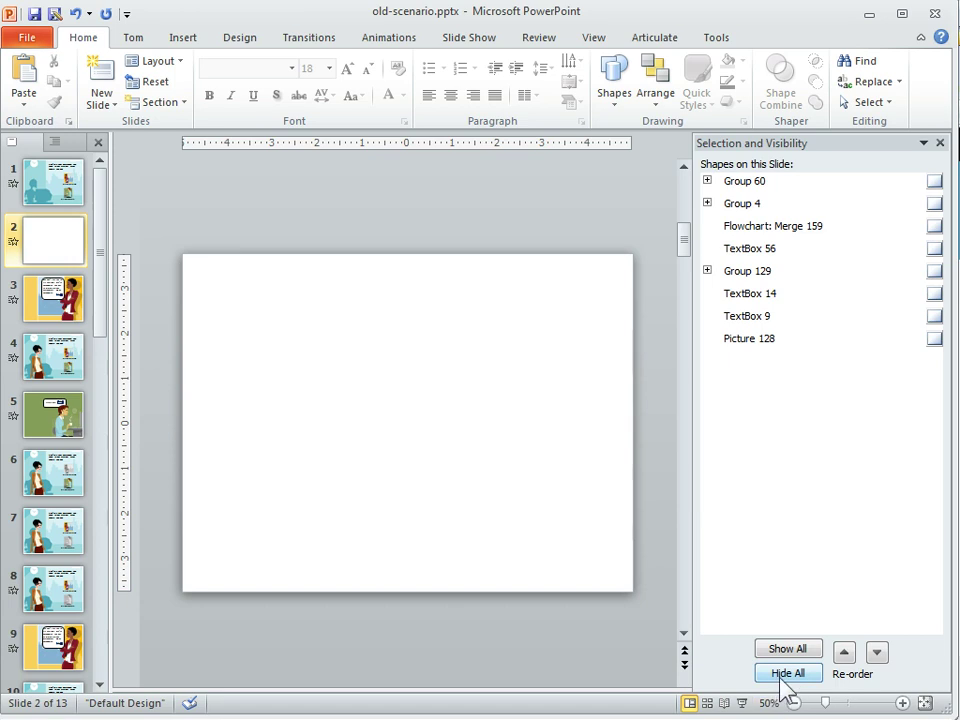
click(786, 650)
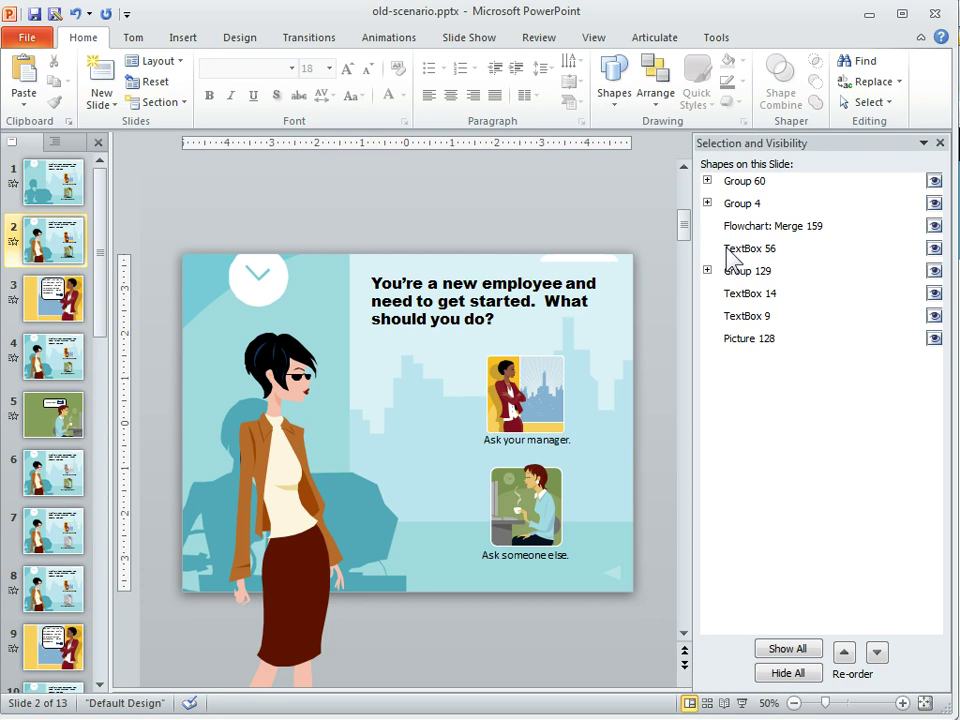
- Isolate the slide's background picture by hiding every shape except Picture 128, then show all shapes again
click(736, 343)
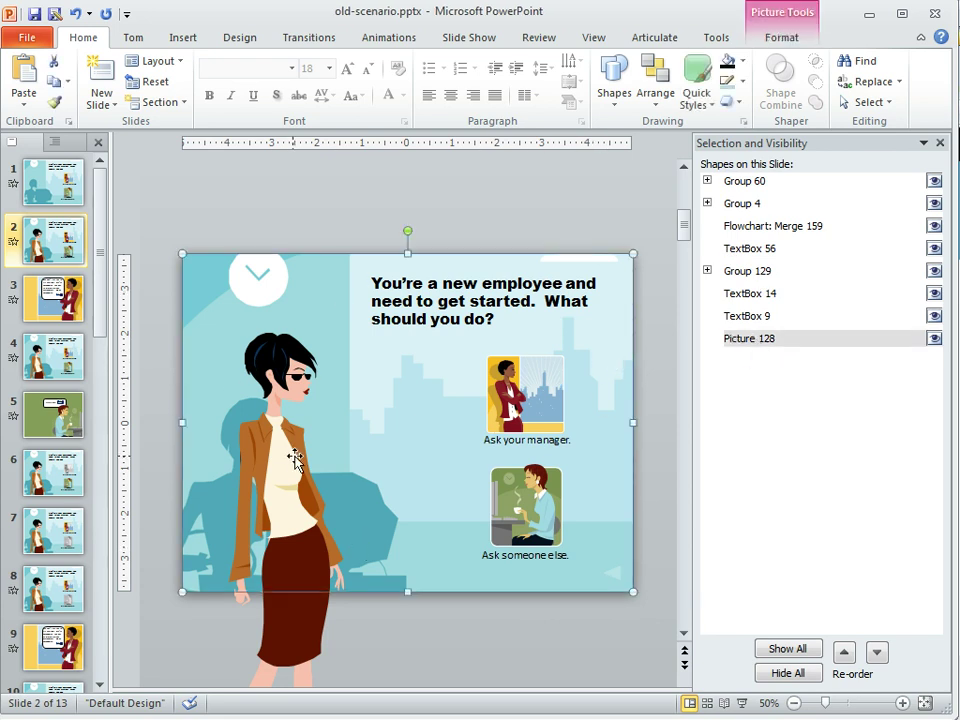
click(790, 674)
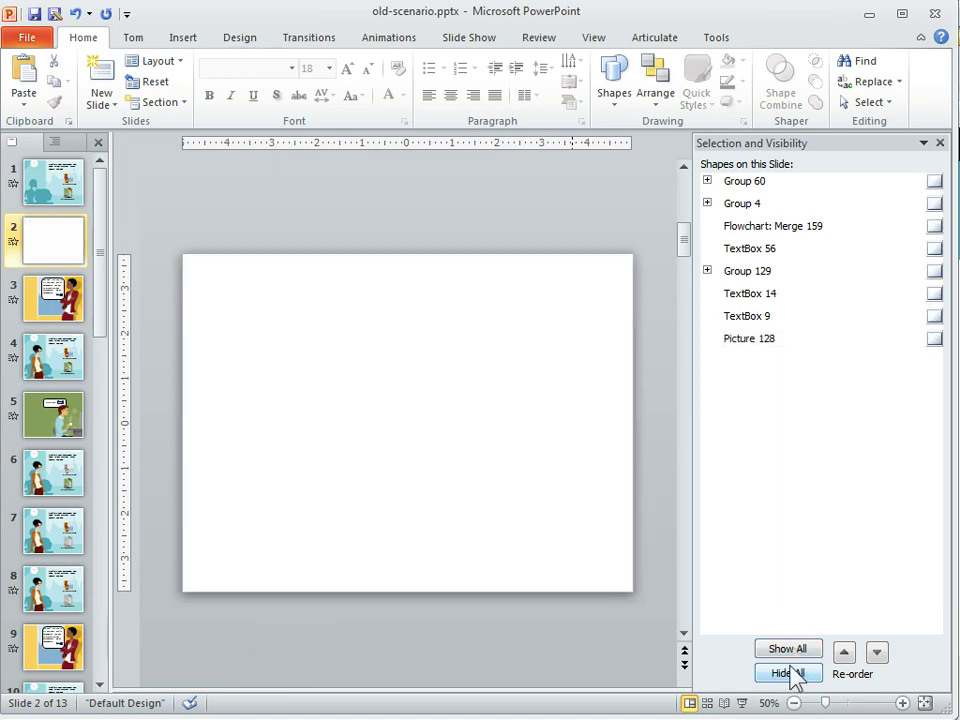
click(934, 339)
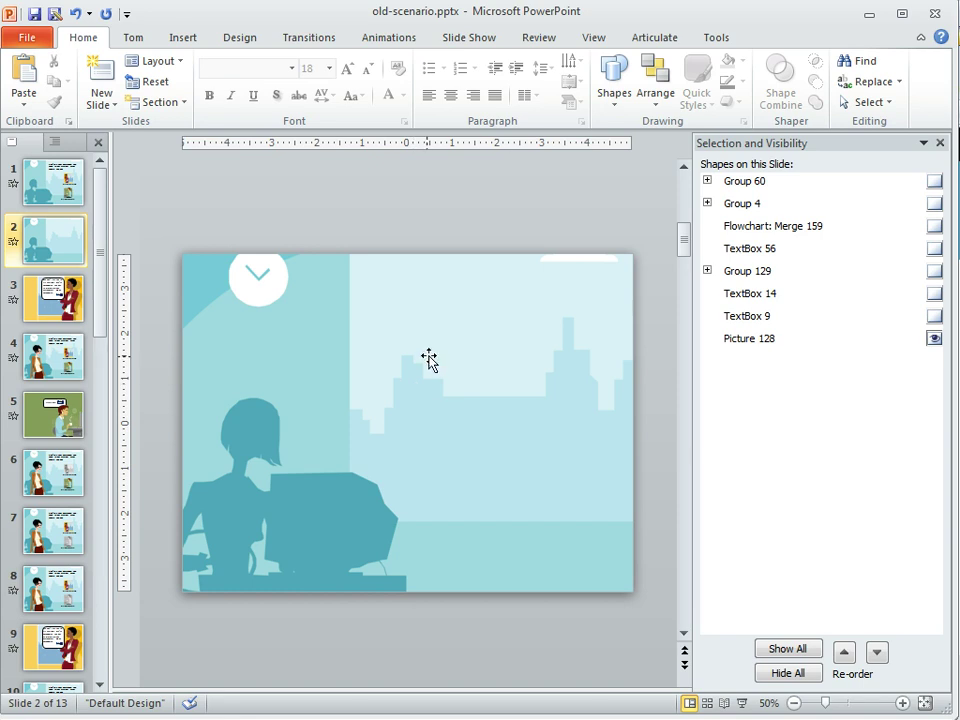
click(788, 652)
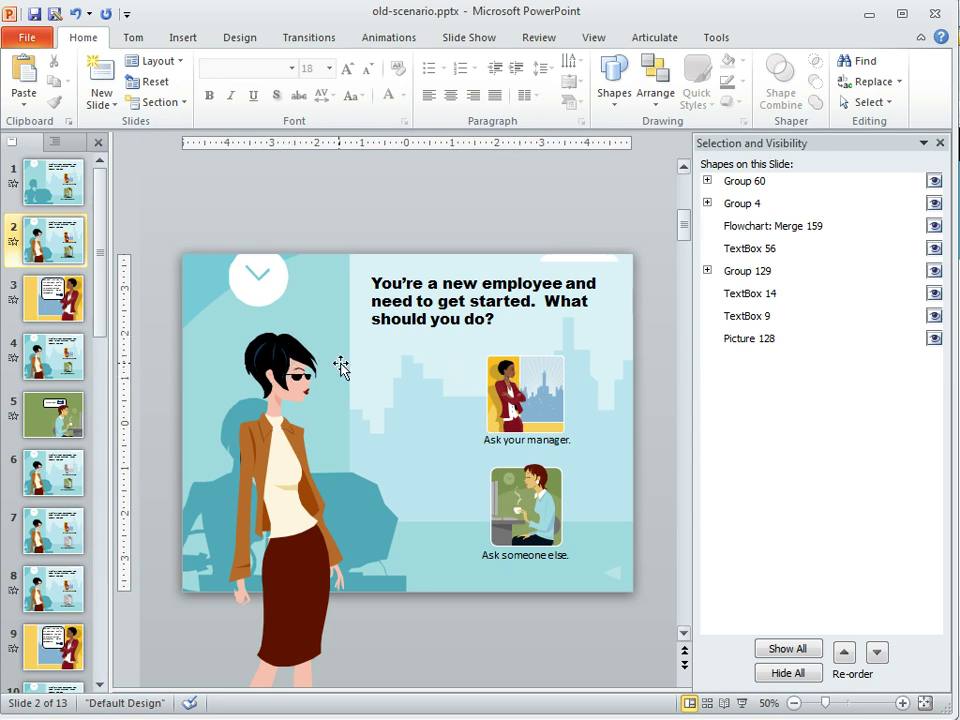
- Expand the lady, co-worker and manager illustration groups in the shape list to examine their individual component shapes
click(286, 389)
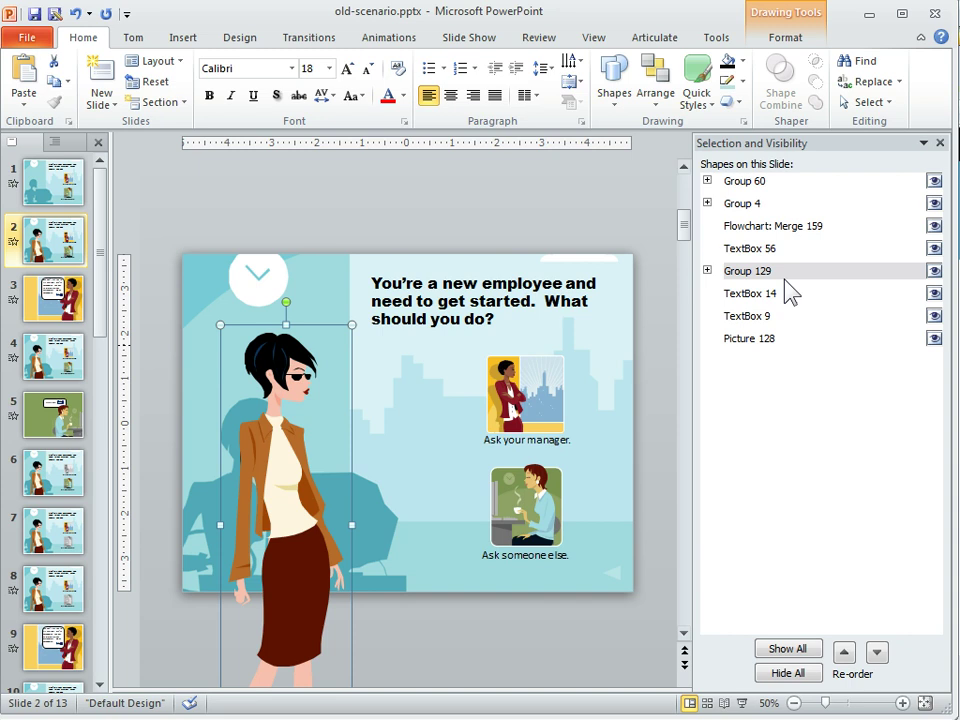
click(707, 270)
drag(940, 285, 936, 204)
click(743, 205)
click(707, 203)
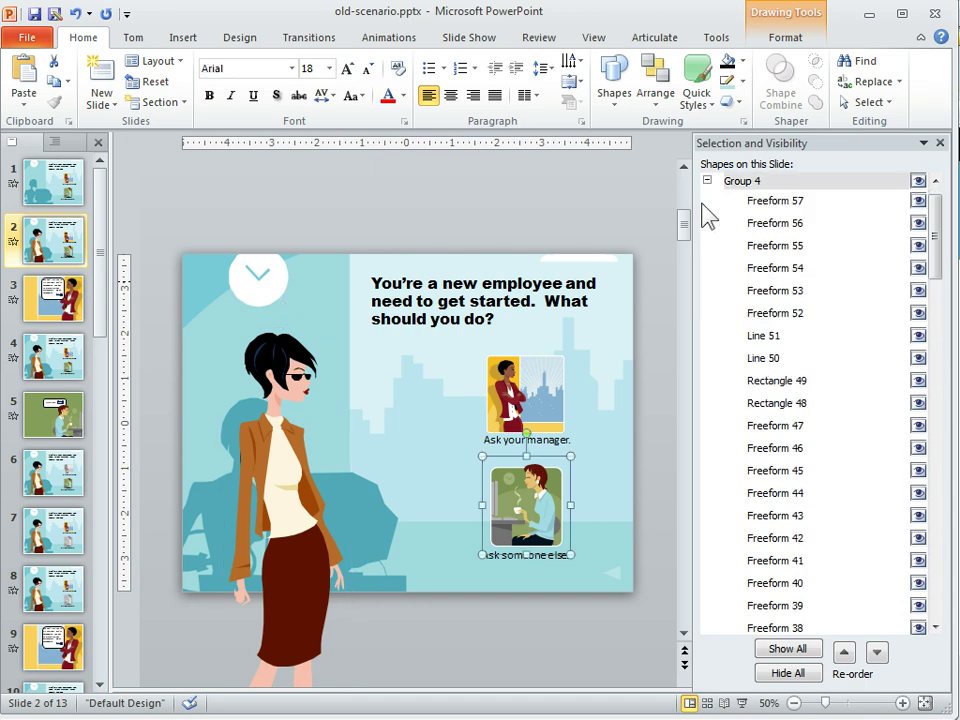
scroll(945, 254, up, 1)
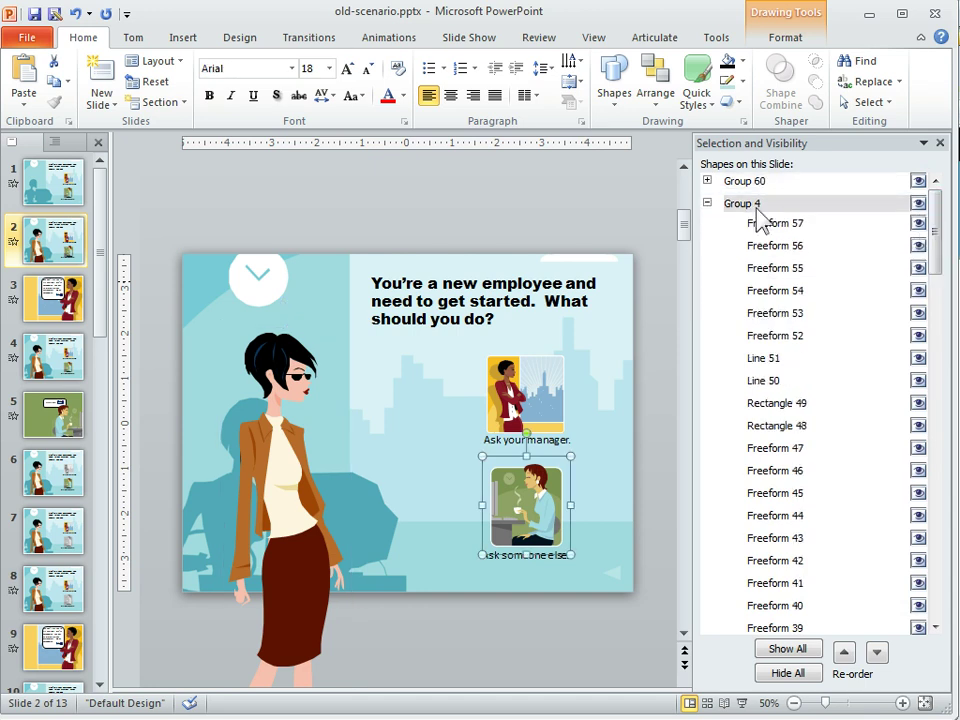
click(707, 181)
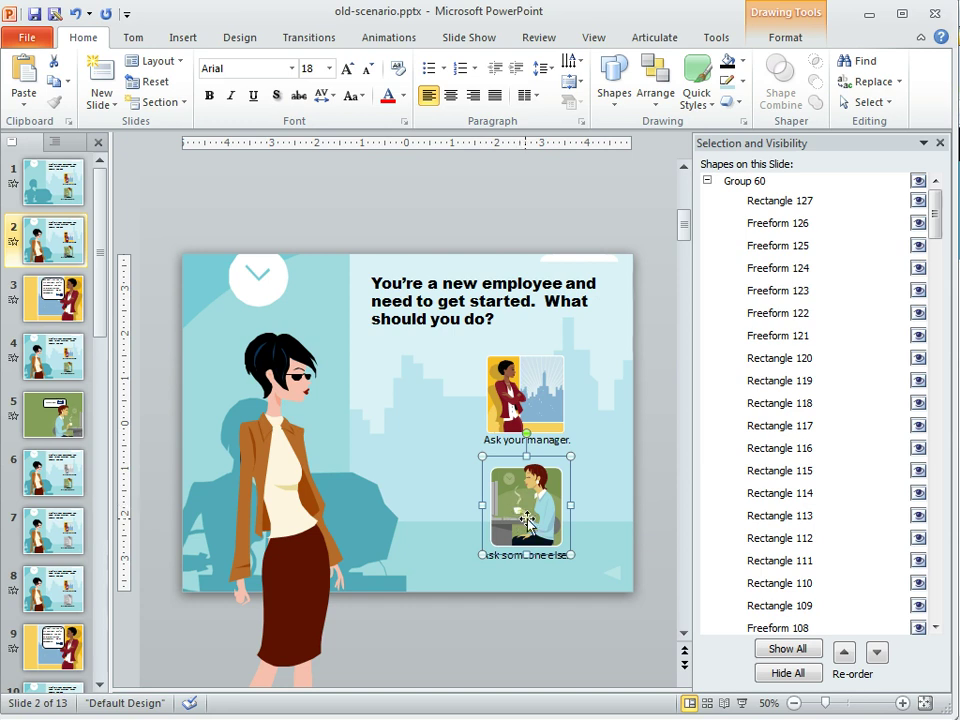
drag(934, 205, 955, 594)
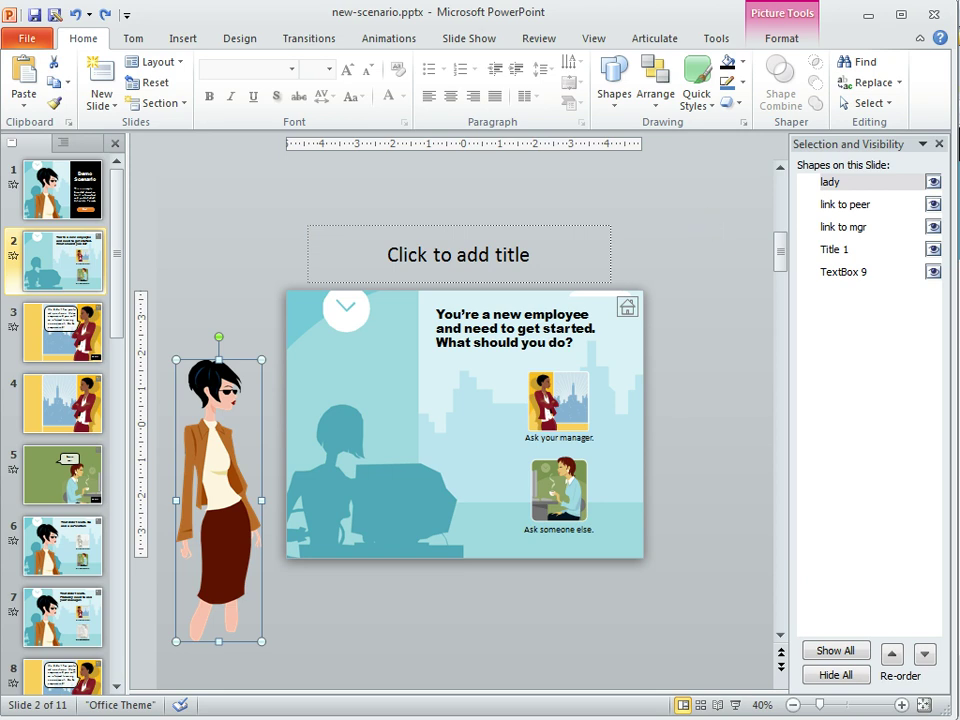
- Switch back to old-scenario.pptx and collapse the three expanded groups in slide 2's shape list
key(alt+Tab)
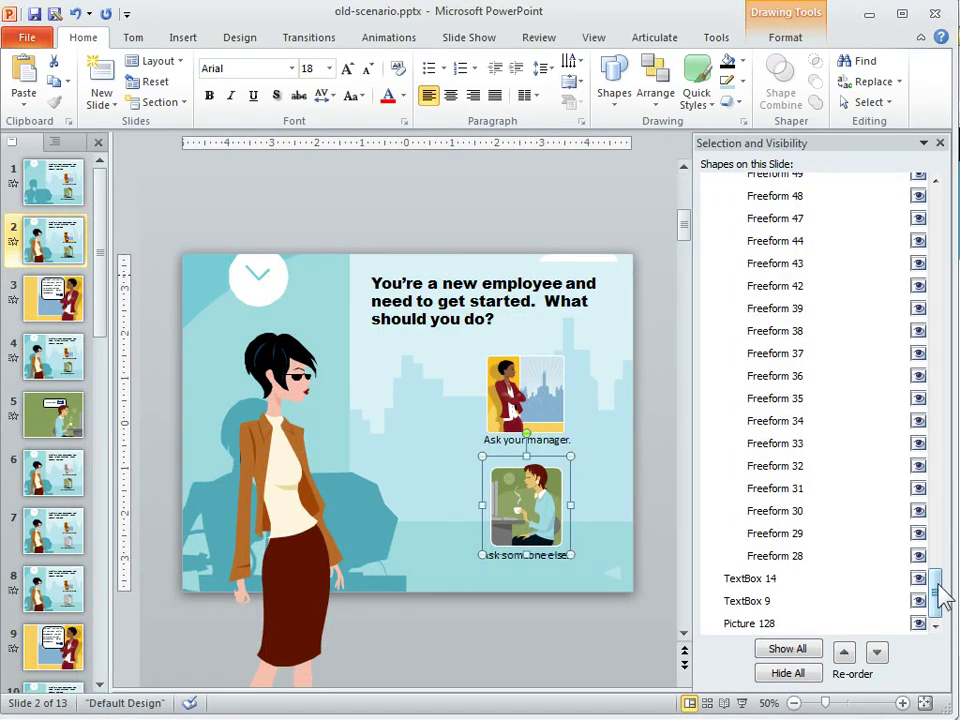
drag(939, 596, 936, 193)
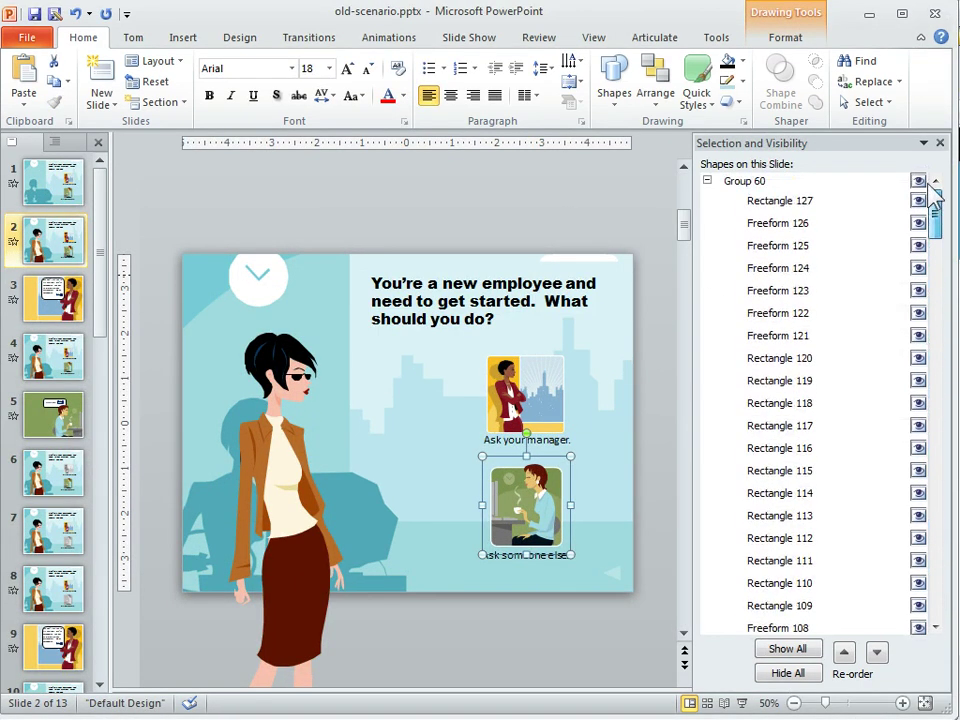
click(708, 182)
click(708, 204)
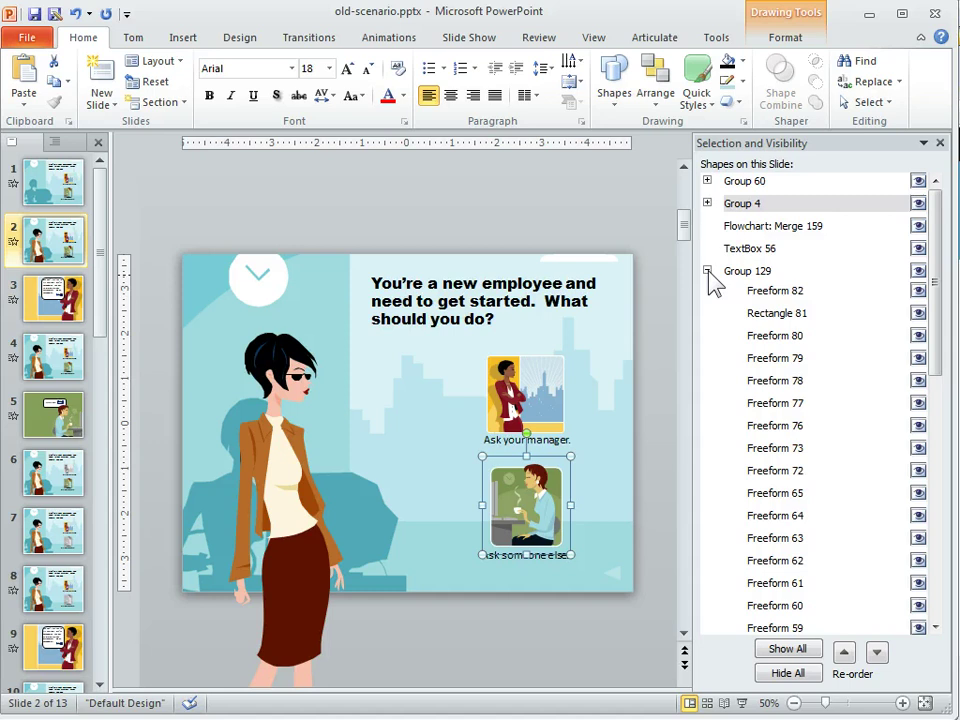
click(708, 271)
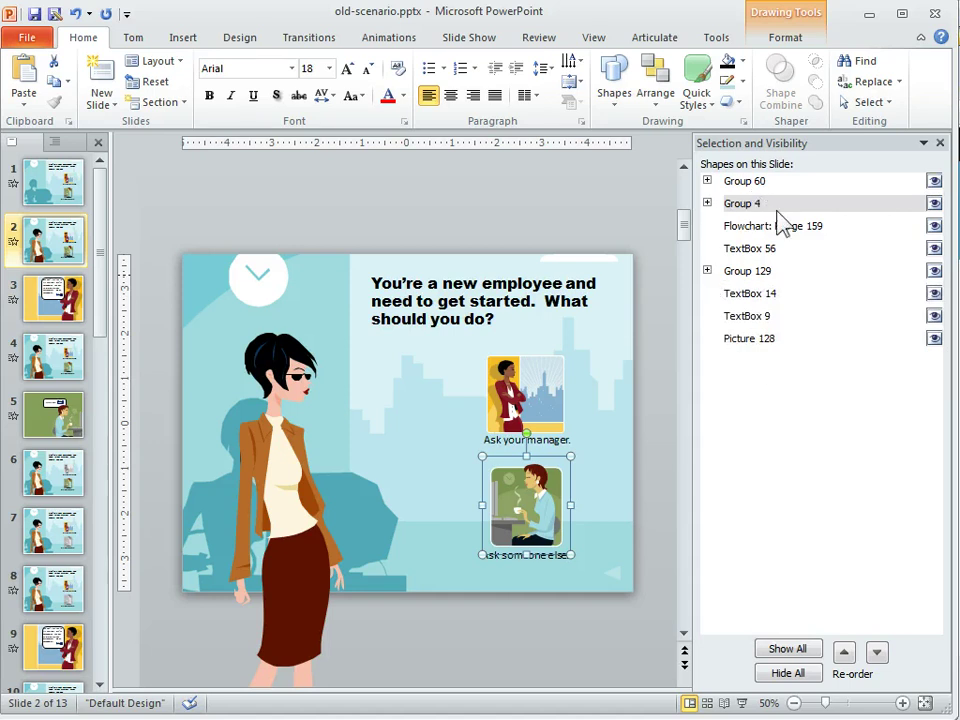
- Rename the group of the standing woman in the brown jacket as "lady"
click(755, 185)
click(752, 272)
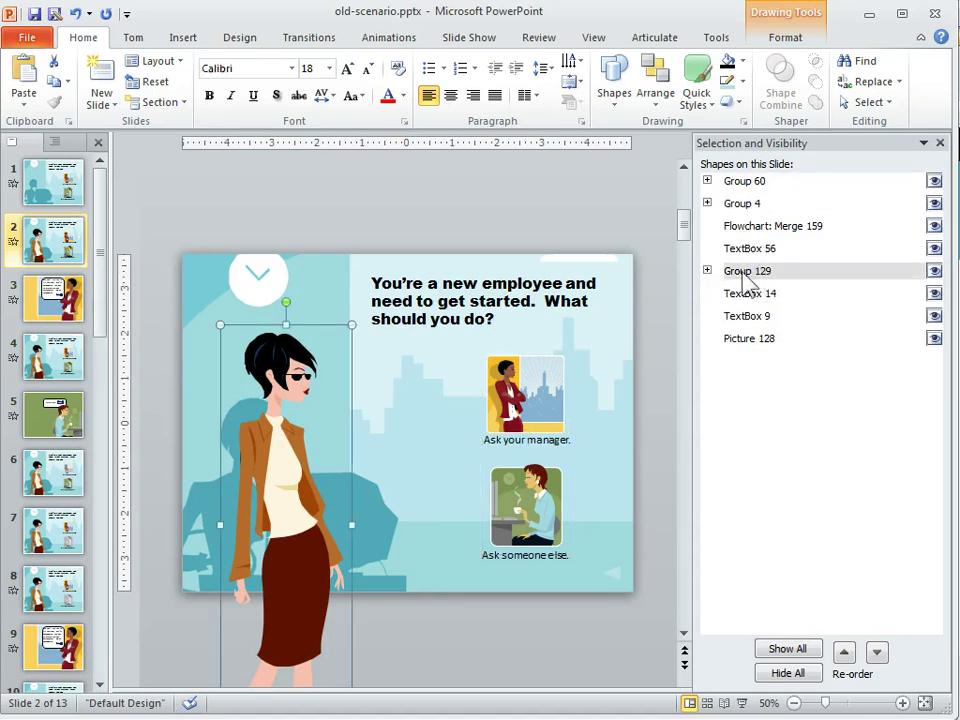
click(792, 272)
drag(792, 272, 707, 284)
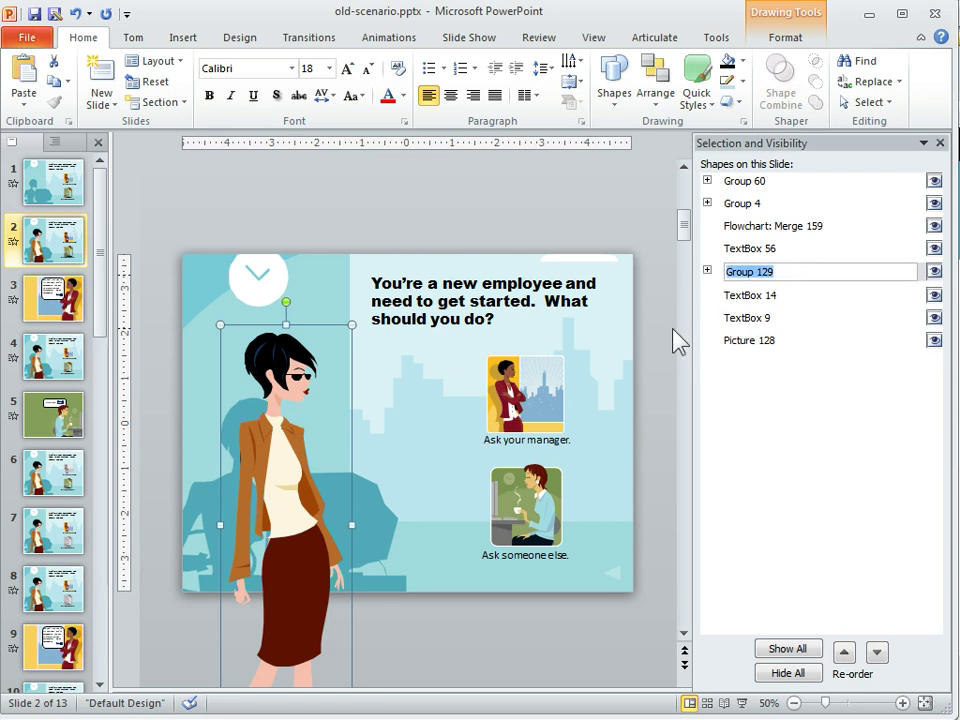
key(BackSpace)
text(bod)
key(BackSpace)
key(BackSpace)
key(BackSpace)
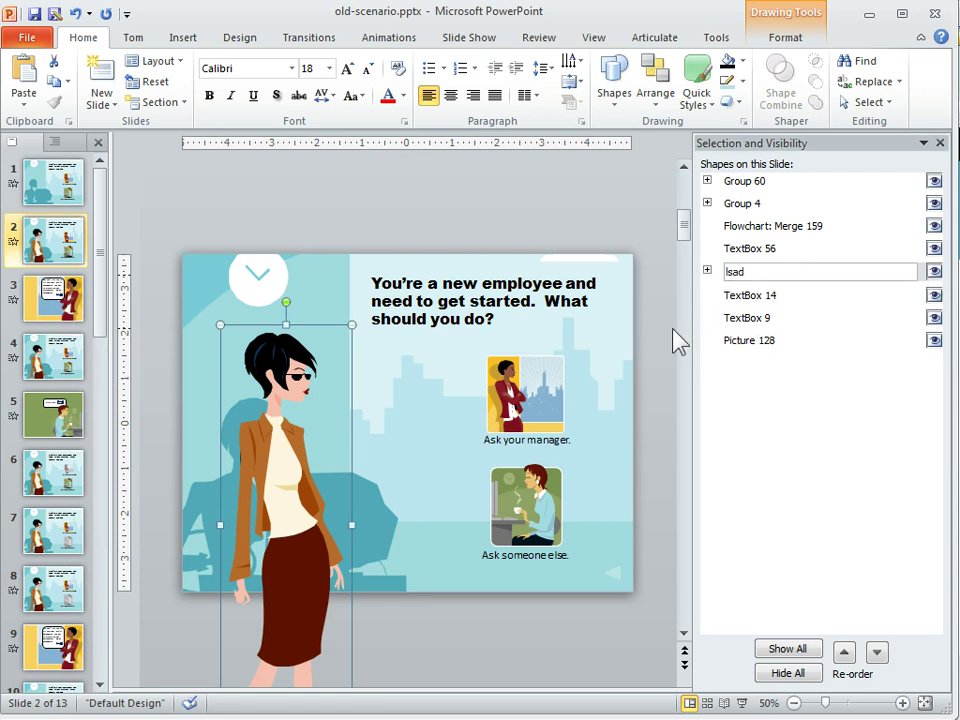
text(lady)
click(661, 330)
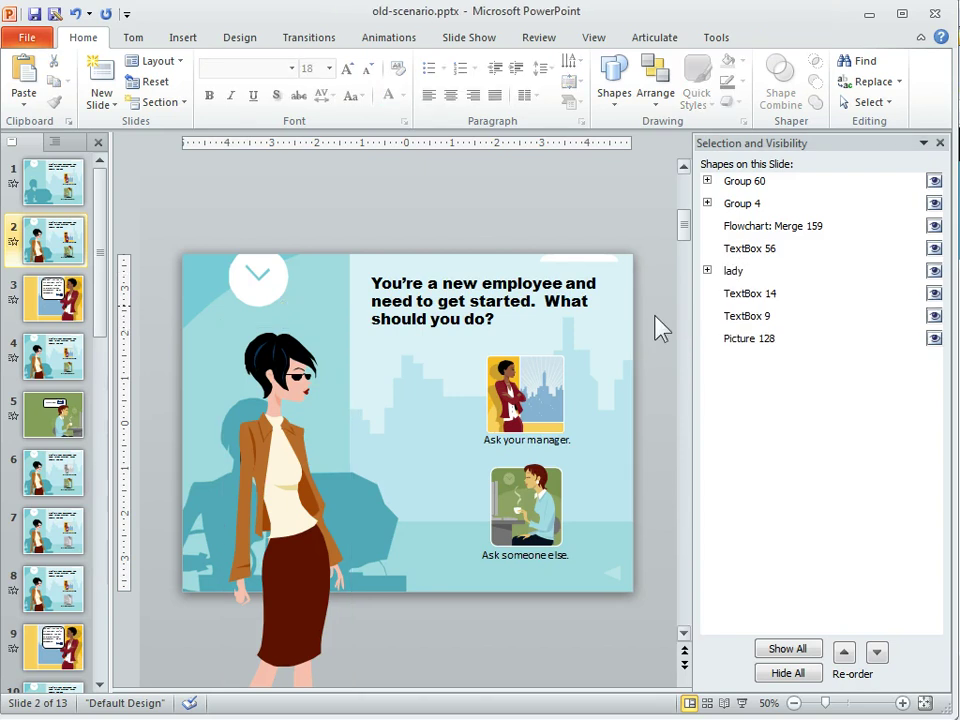
- Rename the group of the illustration above "Ask your manager." as "manager"
click(757, 190)
click(770, 184)
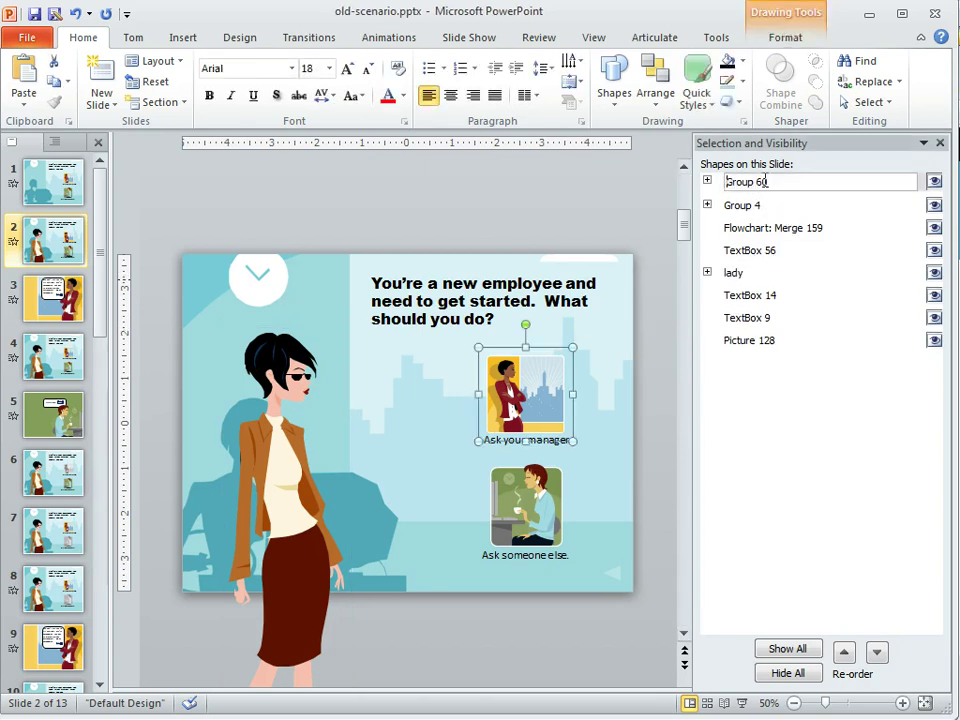
text(manager)
- Rename the group of the illustration above "Ask someone else." as "co-worker"
click(735, 207)
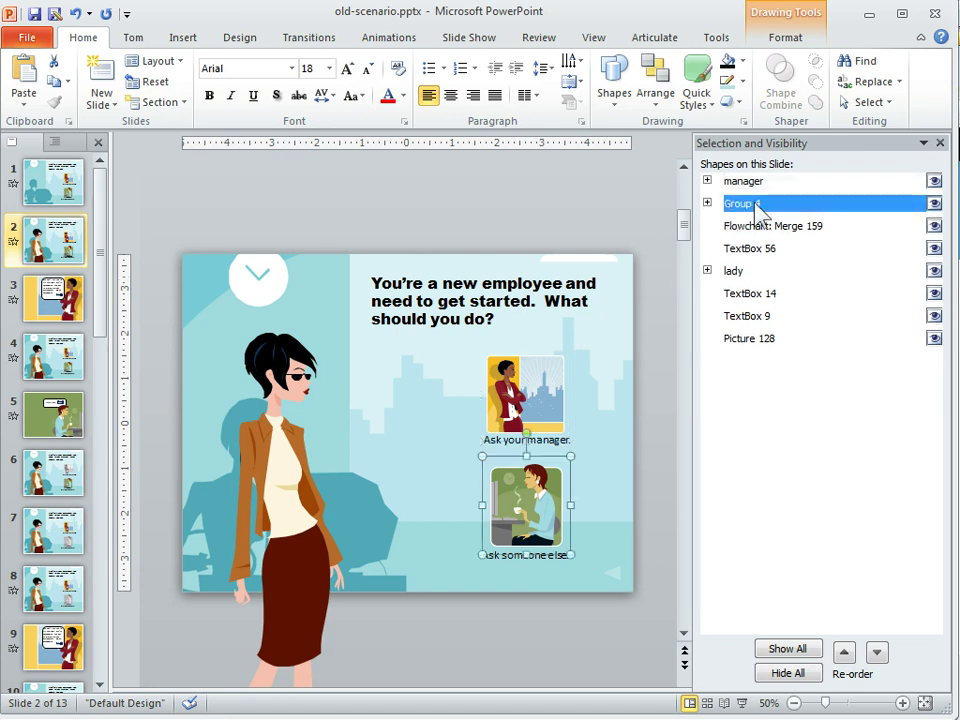
click(770, 204)
text(co-worker)
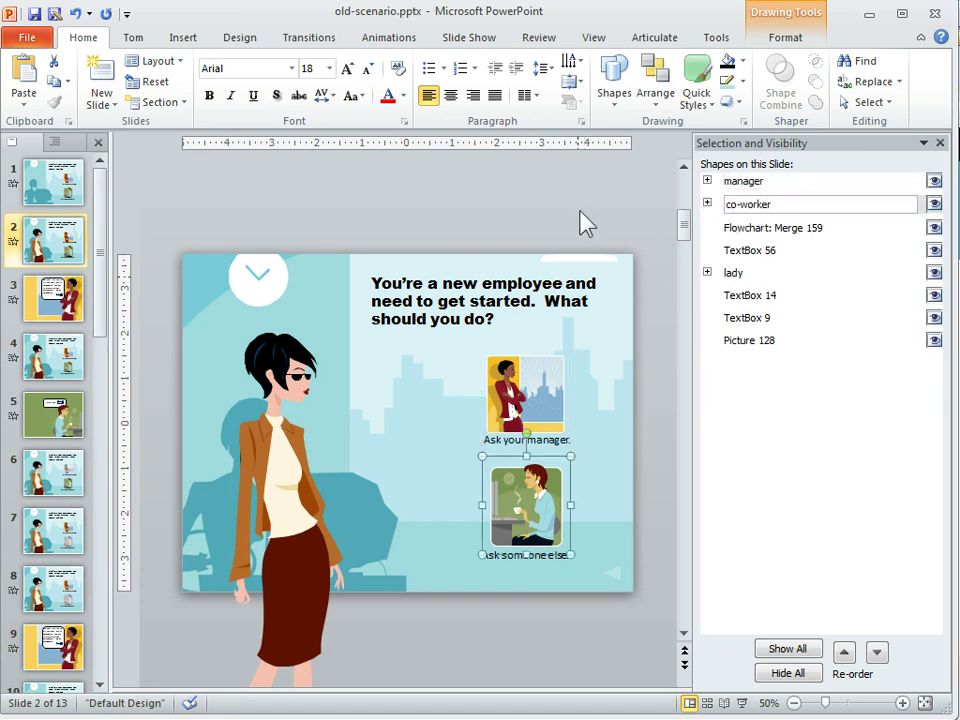
click(600, 214)
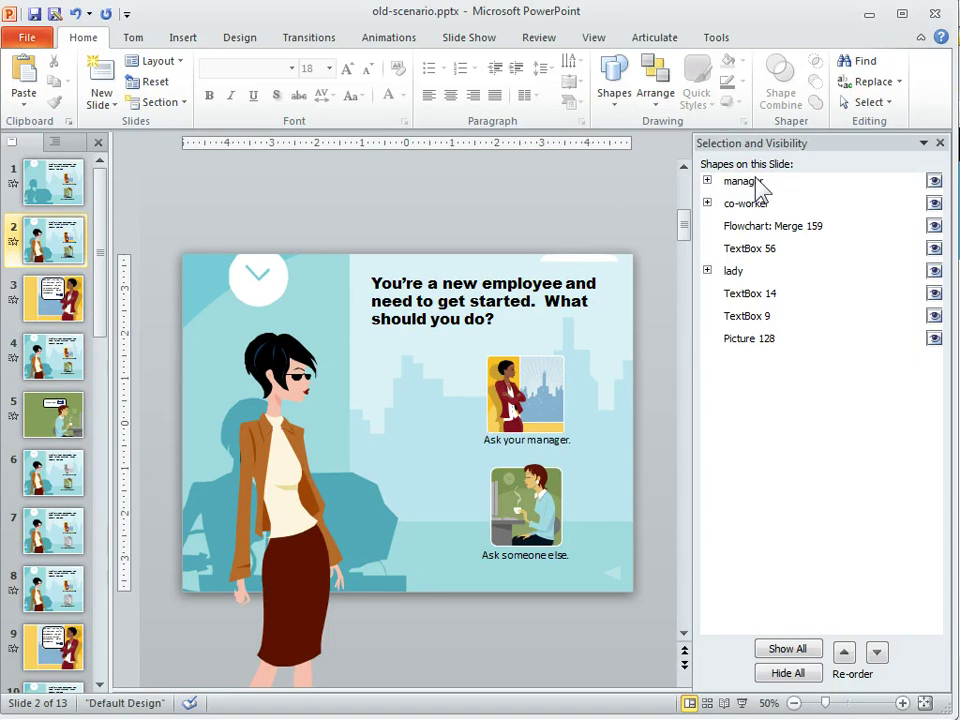
- Hide the manager group on the slide, then show it again
click(933, 182)
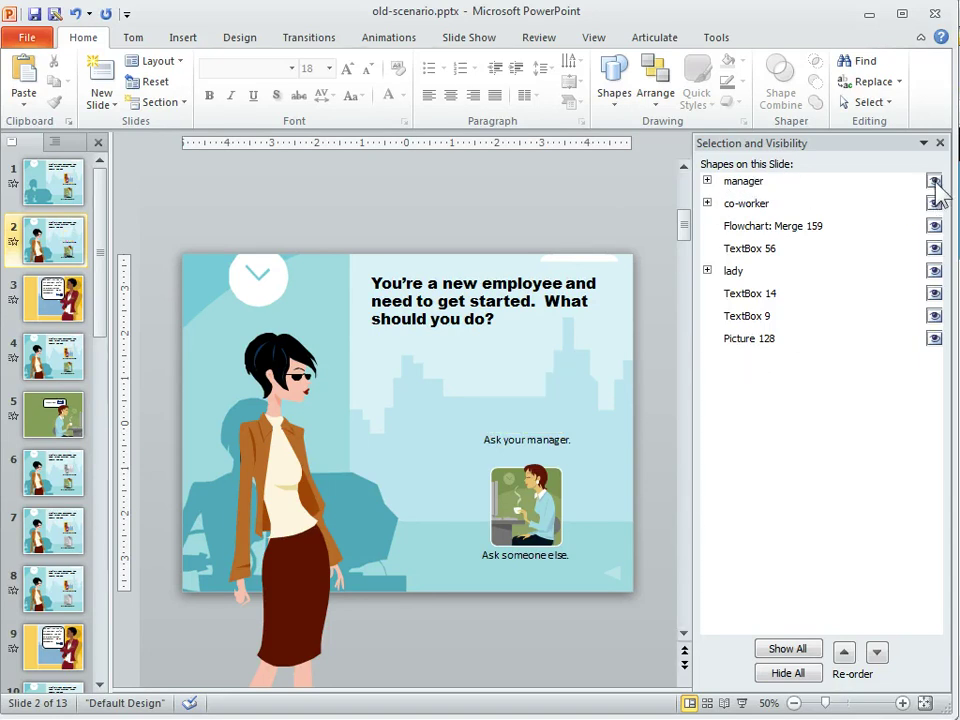
click(933, 182)
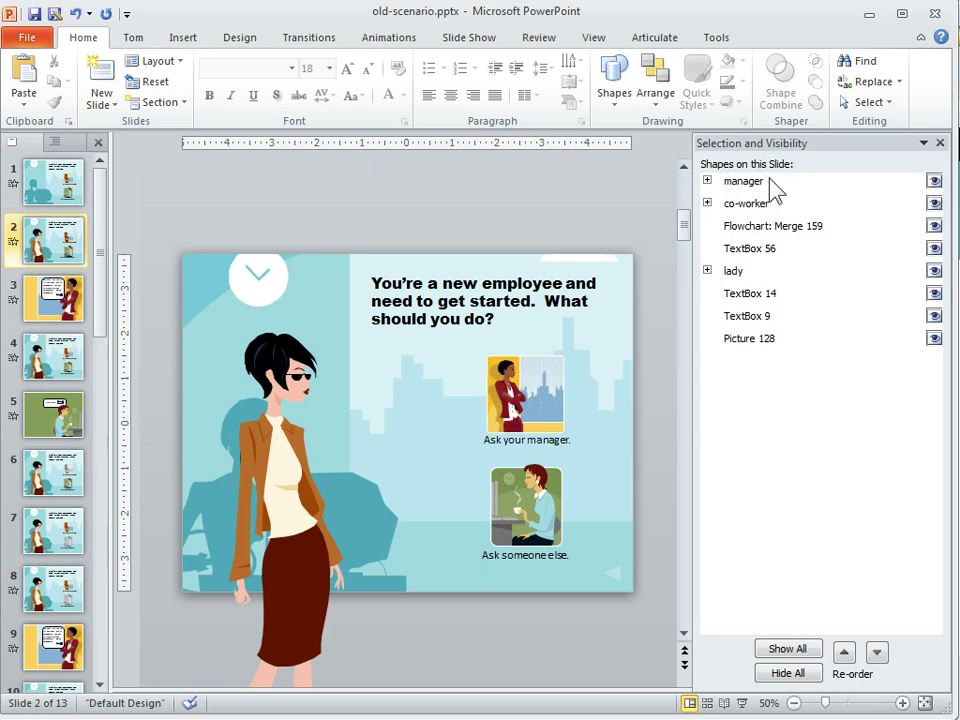
- Rename the full-slide picture, Picture 128, as "background"
click(740, 340)
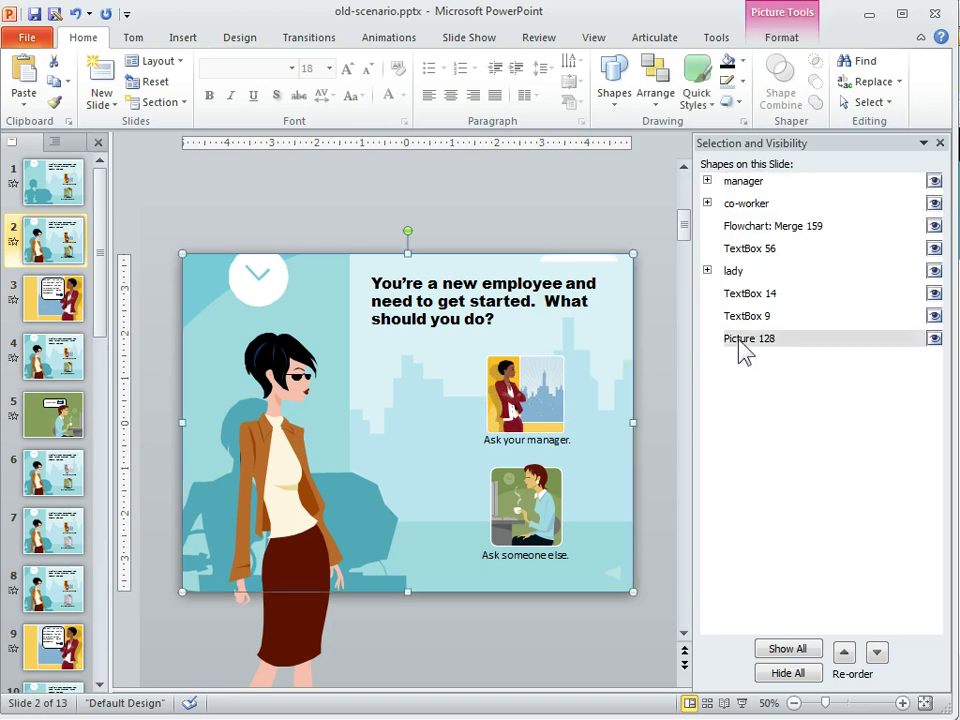
click(740, 340)
text(bac)
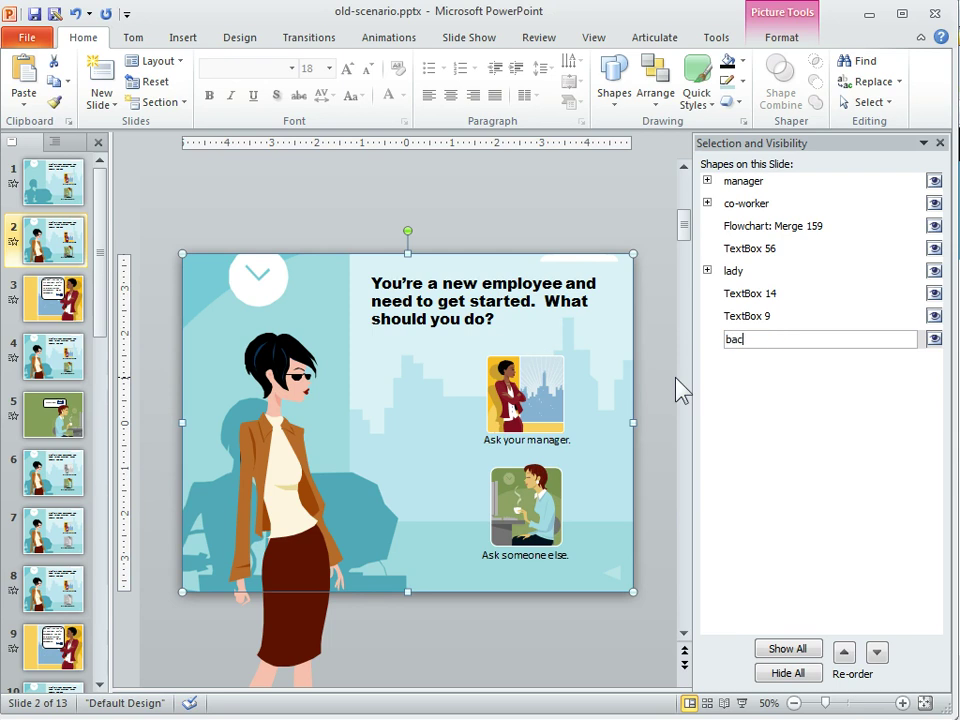
text(kgro)
text(und)
click(658, 246)
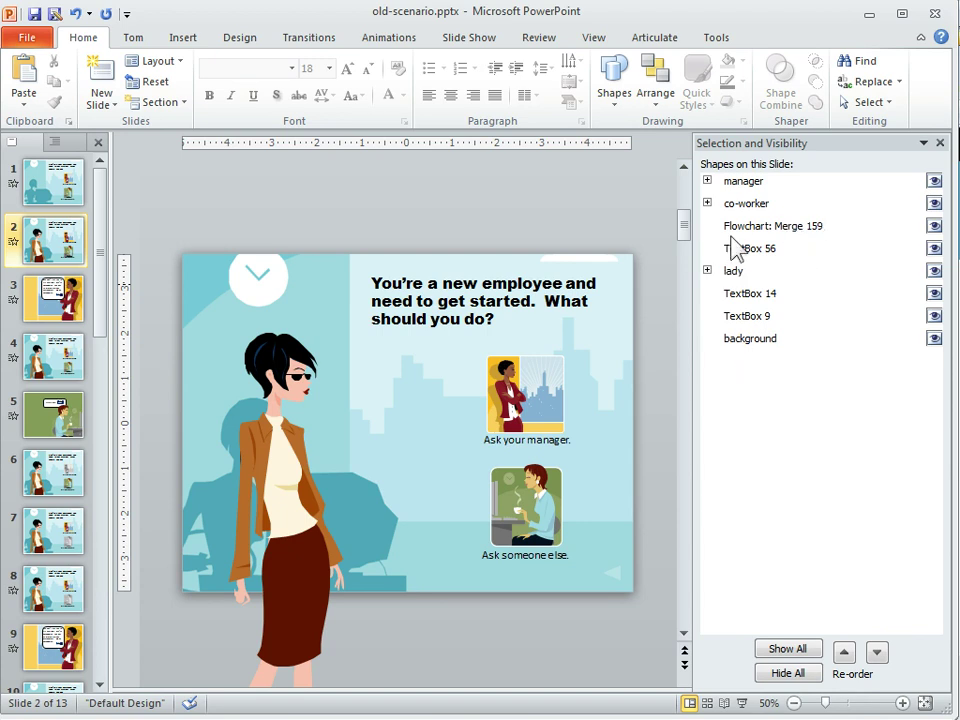
- Close the Selection and Visibility list and display the Animation Pane for slide 2
click(940, 143)
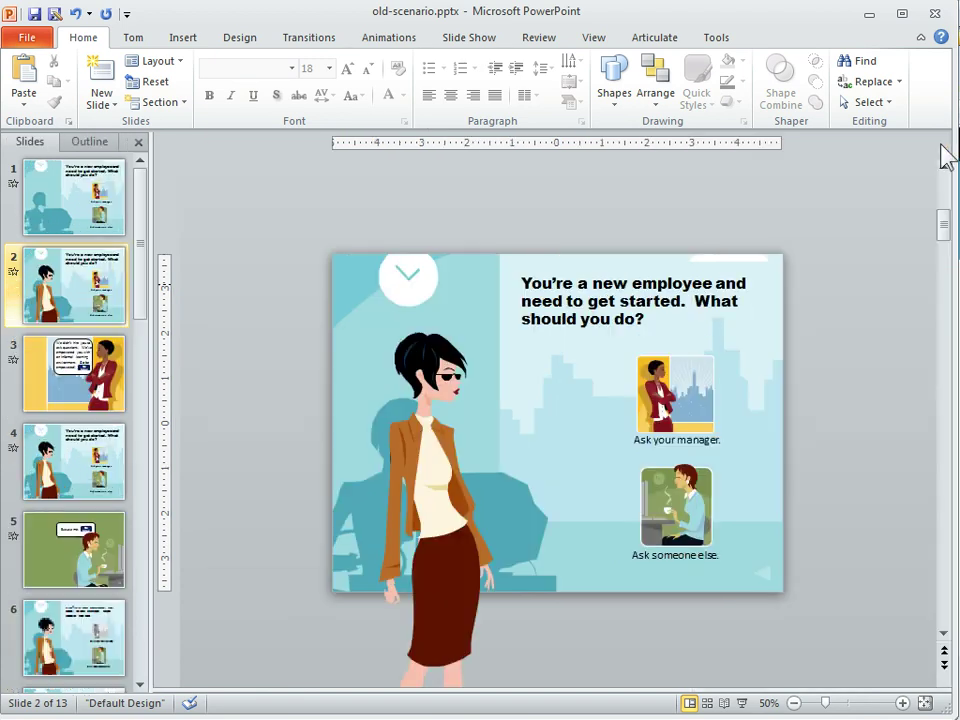
click(398, 37)
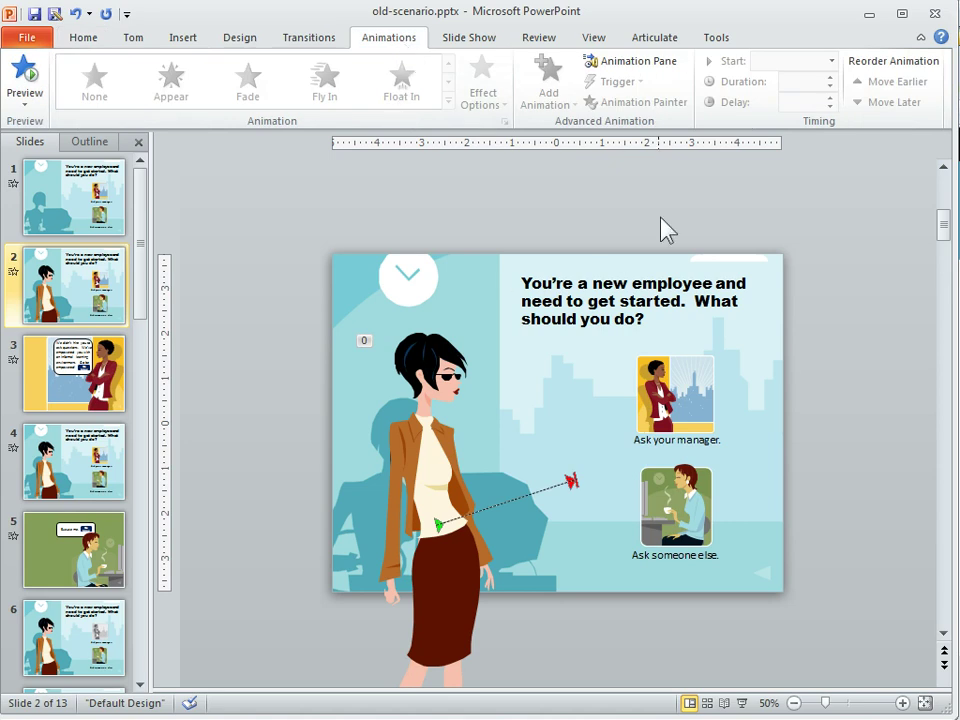
click(652, 68)
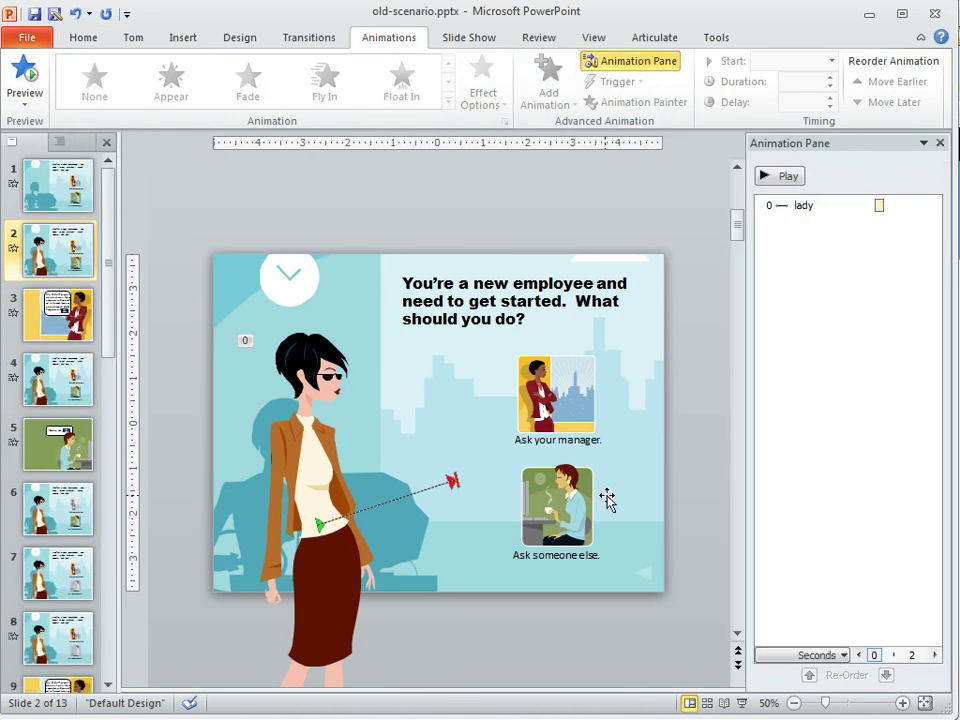
- Apply a Fade entrance animation to the manager illustration
click(576, 372)
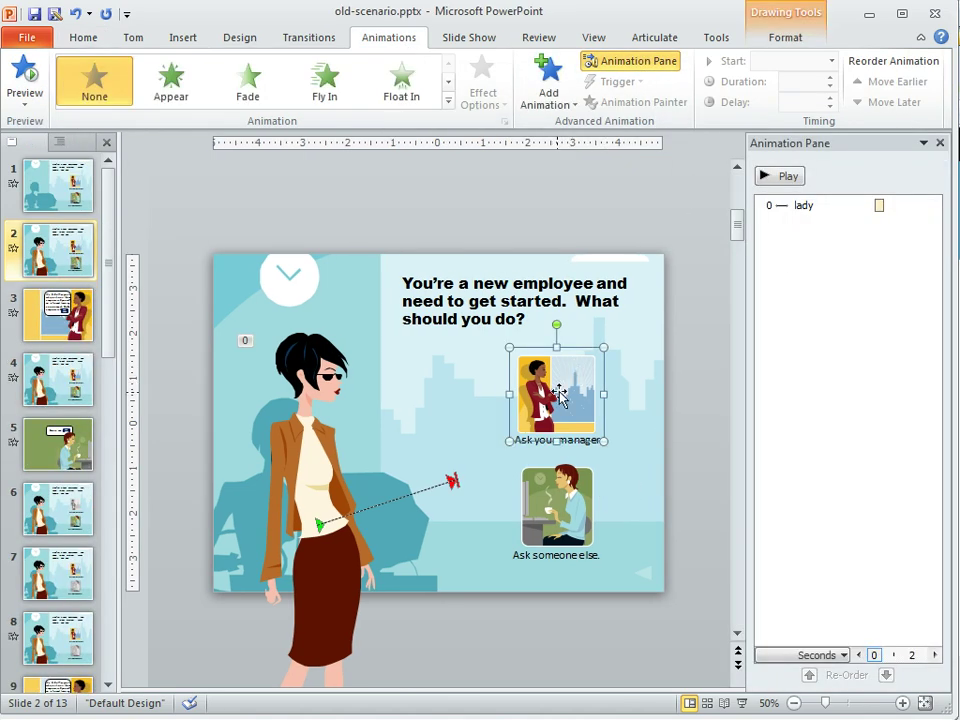
click(252, 90)
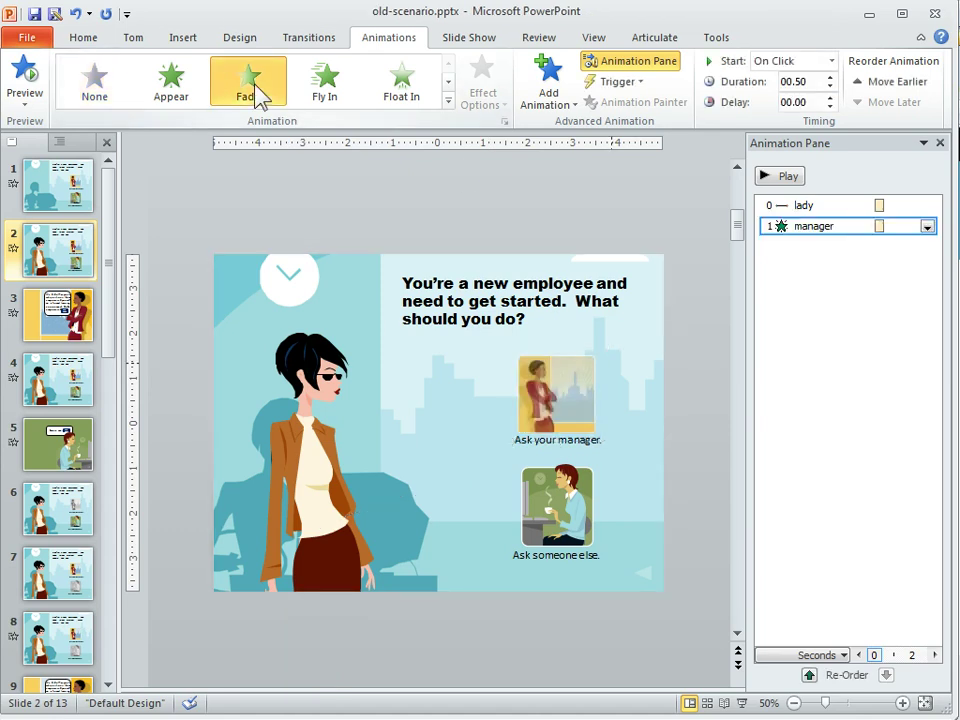